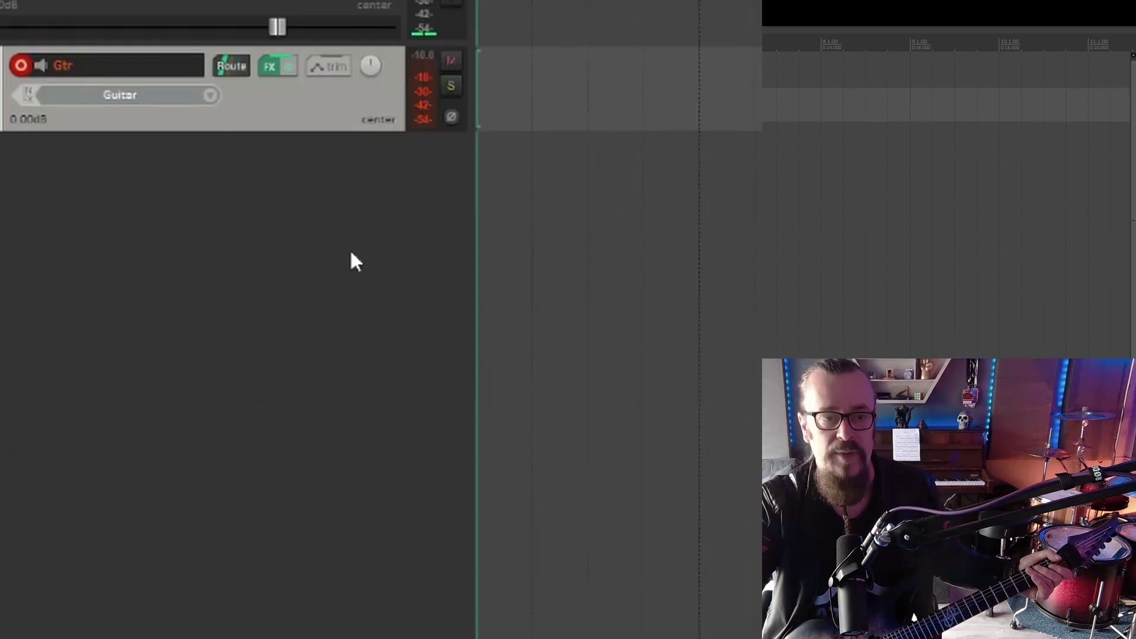
Step: Insert a second track and keep Guitar as its mono input
right_click(351, 248)
left_click(390, 262)
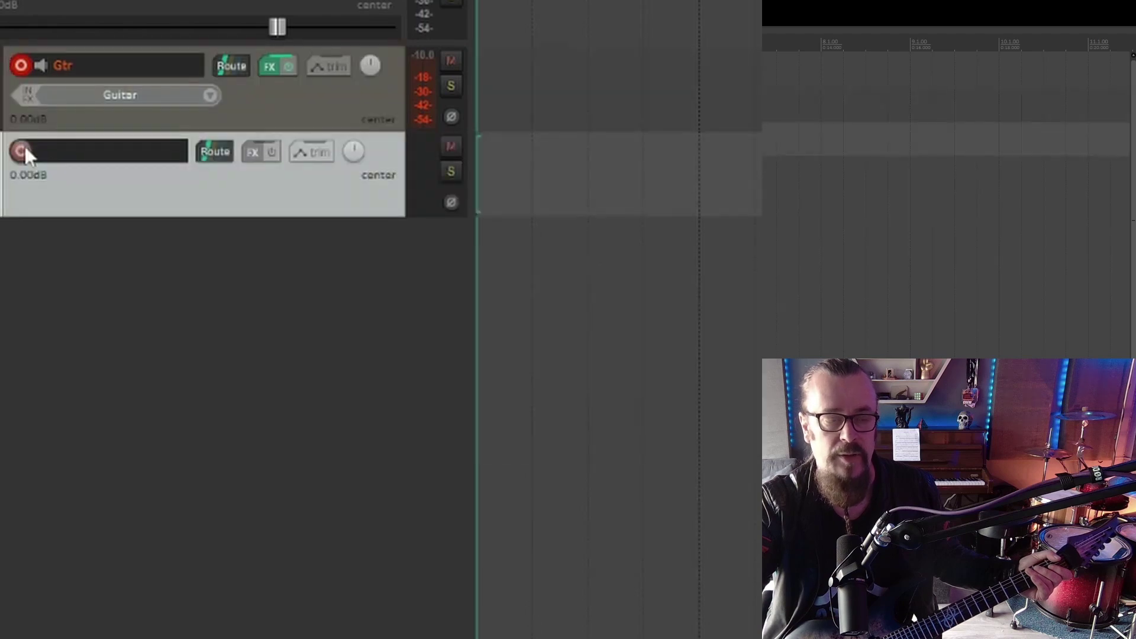
right_click(20, 151)
mouse_move(85, 413)
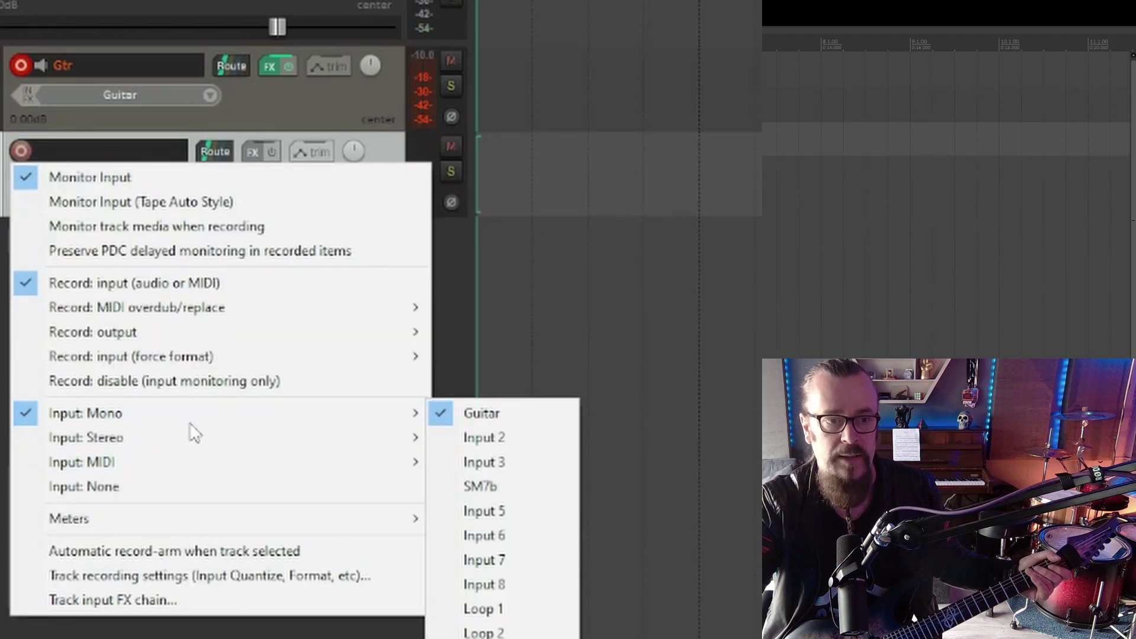
left_click(457, 401)
Step: Set the new track to input monitoring only, then stop the guitar recording
right_click(26, 169)
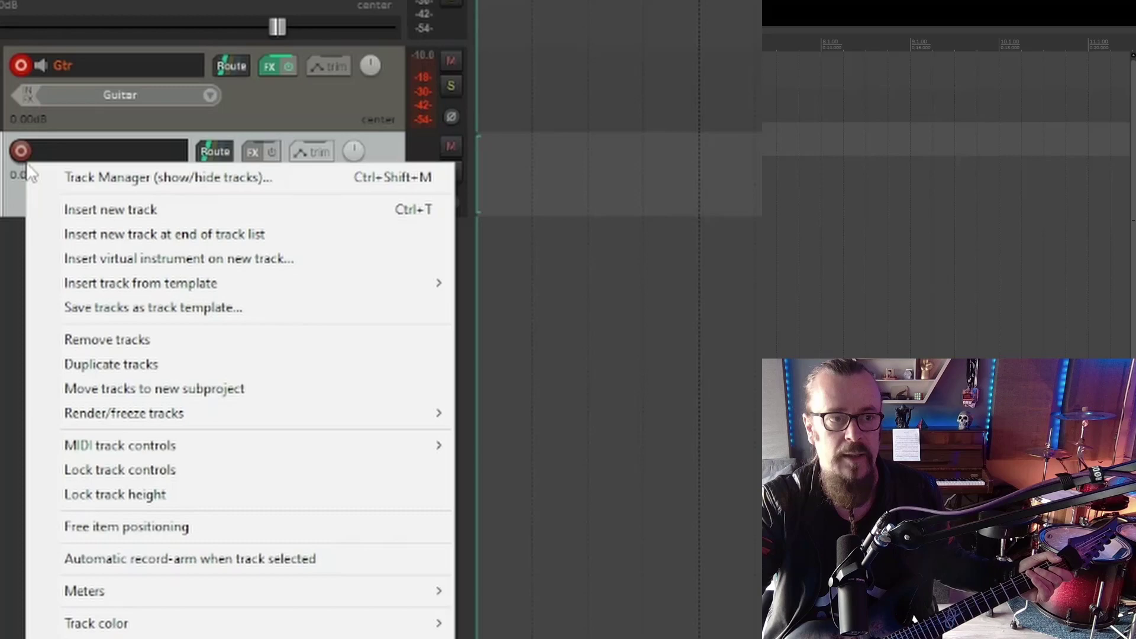
left_click(124, 383)
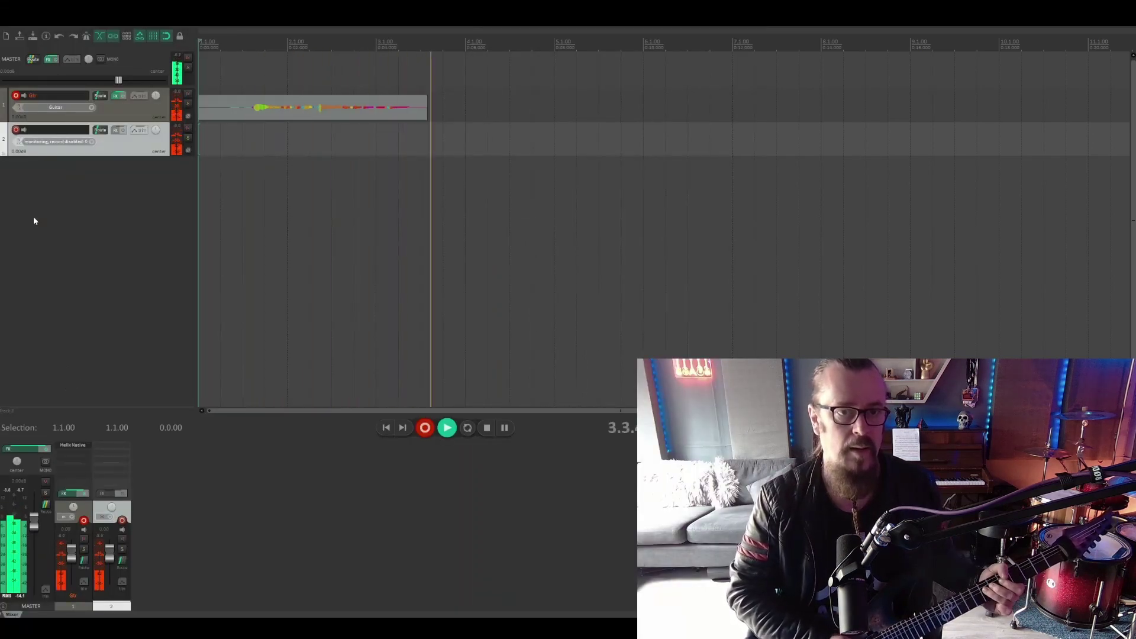
key("space")
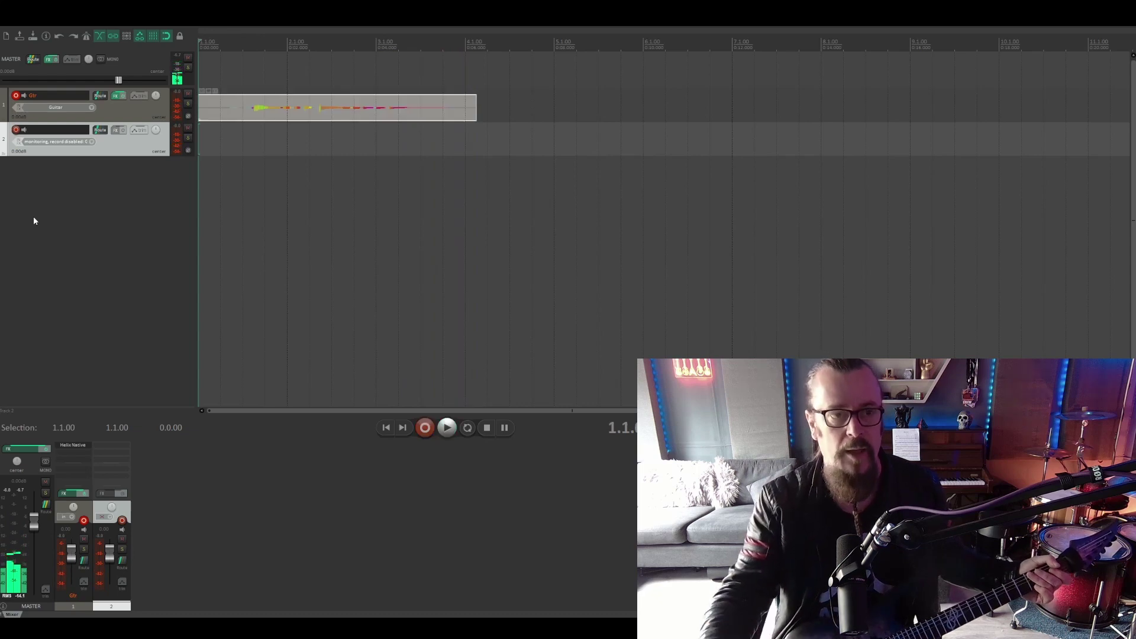
Step: Rename track 2 to 'Tuner' and show its ReaTune effect's embedded UI in the track panel
double_click(54, 130)
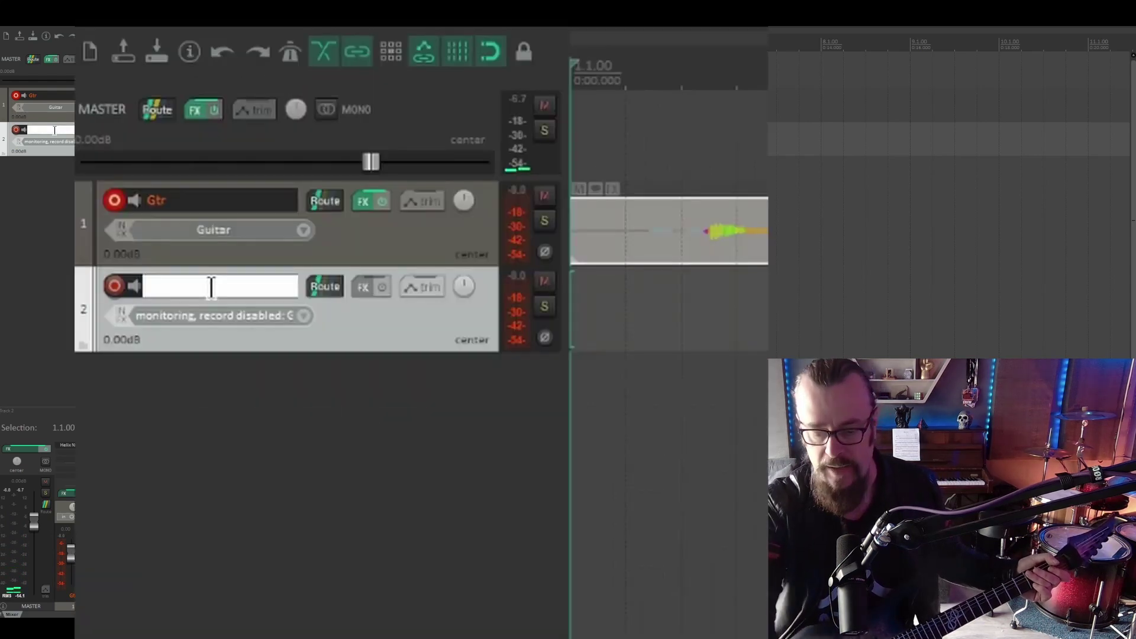
type("Tuner")
key("Return")
left_click(367, 295)
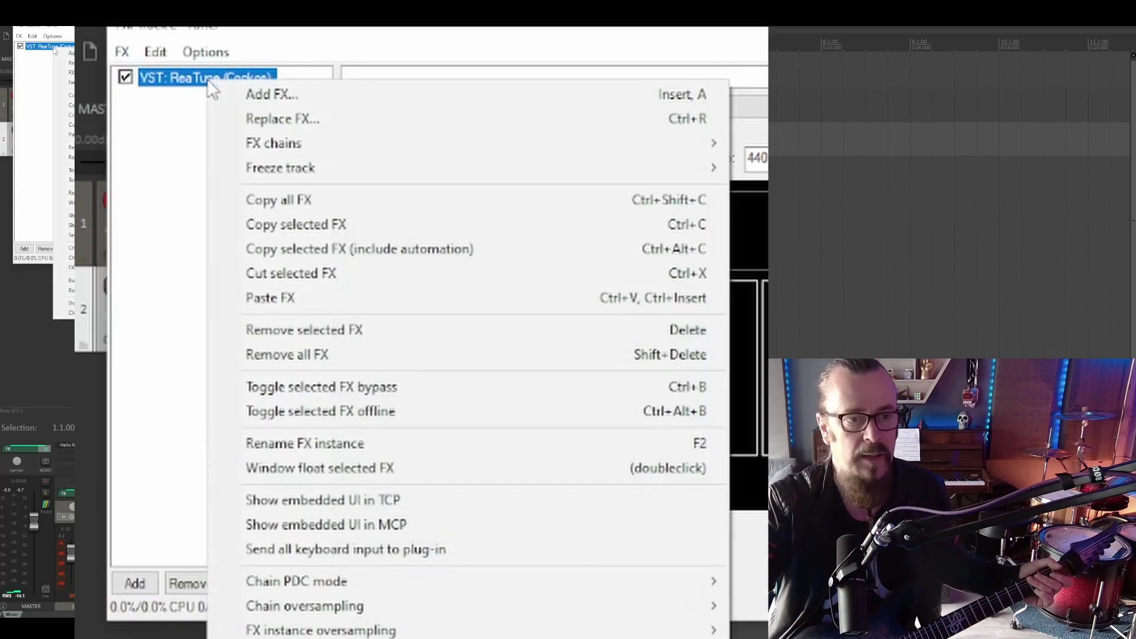
left_click(448, 498)
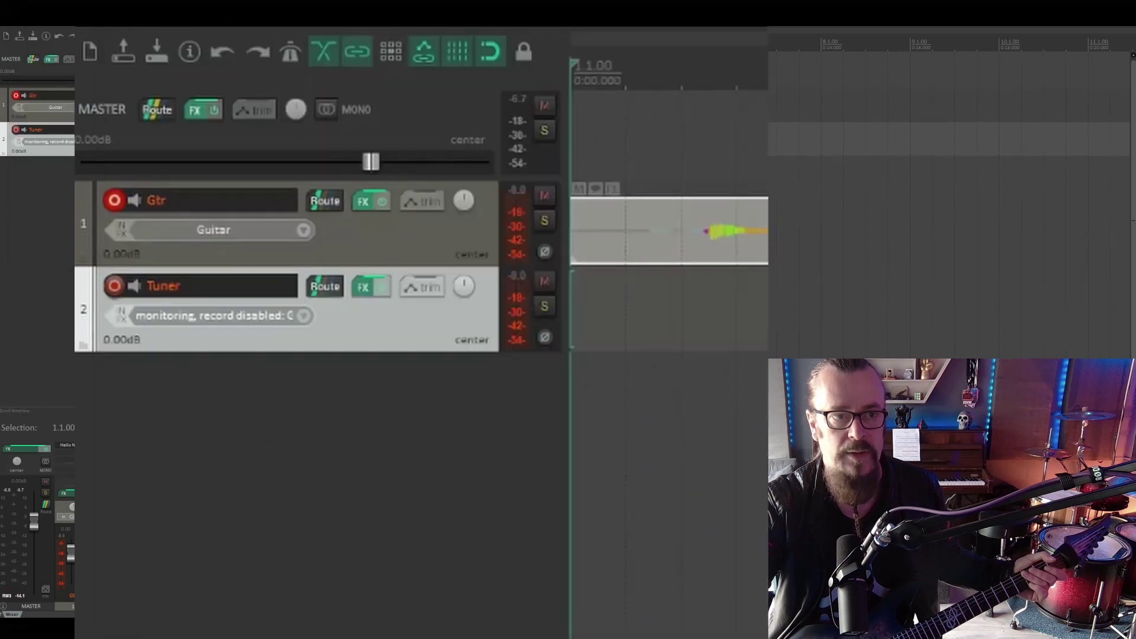
Step: Drag the Tuner track's bottom edge down until the embedded ReaTune display shows
left_click_drag(399, 352, 370, 628)
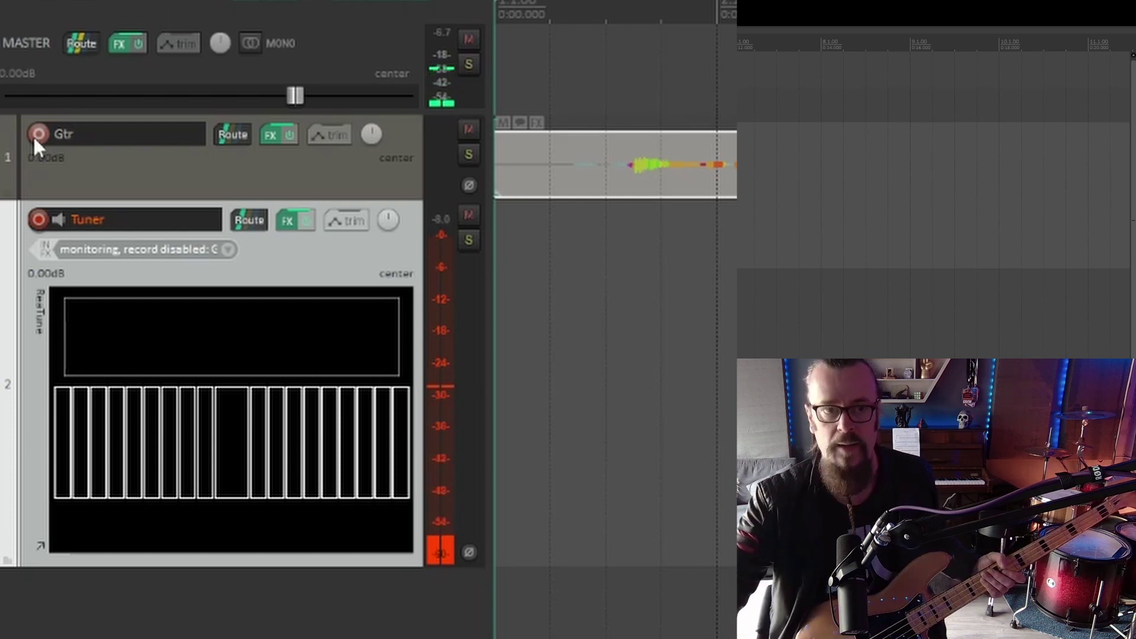
Step: In ReaTune's settings, change the window size to 50 ms, then to 100 ms
left_click(295, 220)
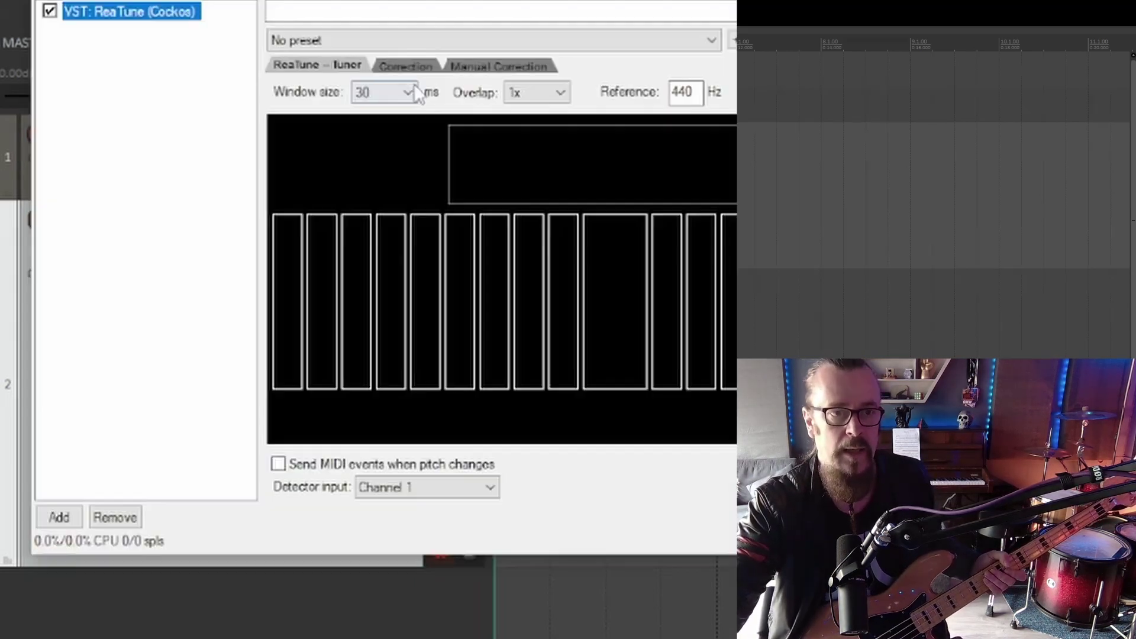
left_click(410, 88)
left_click(364, 199)
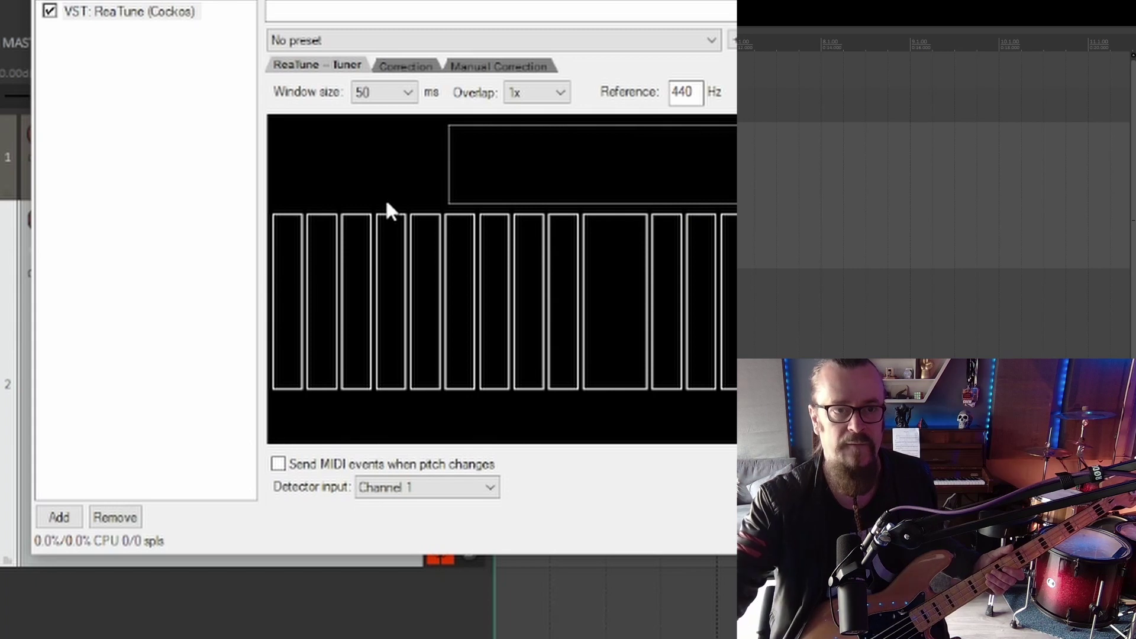
left_click(408, 93)
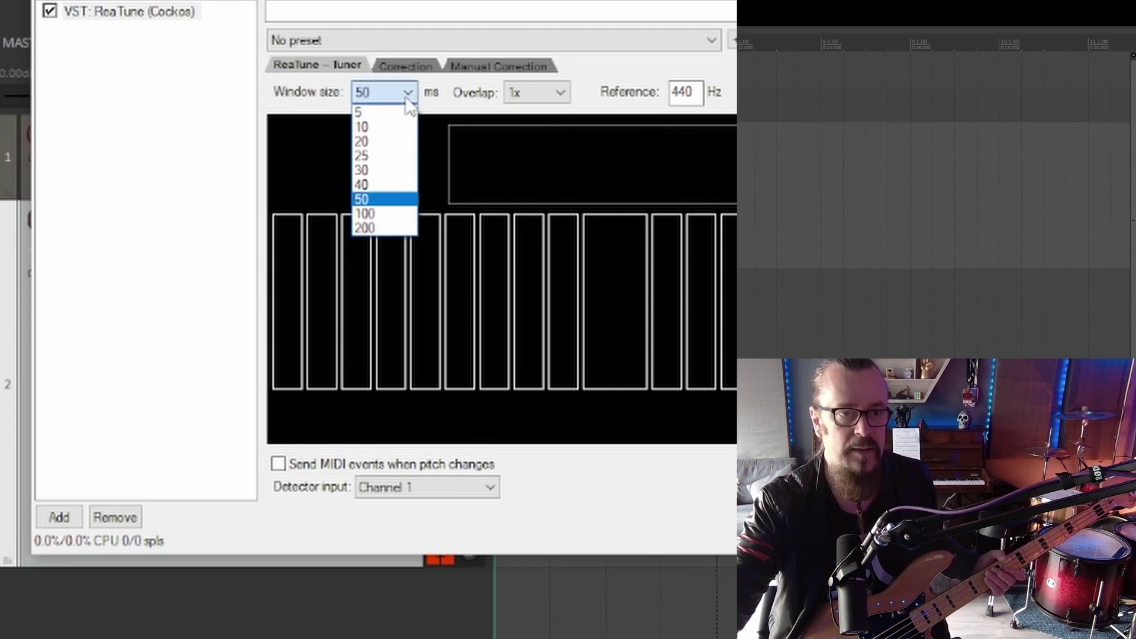
left_click(396, 221)
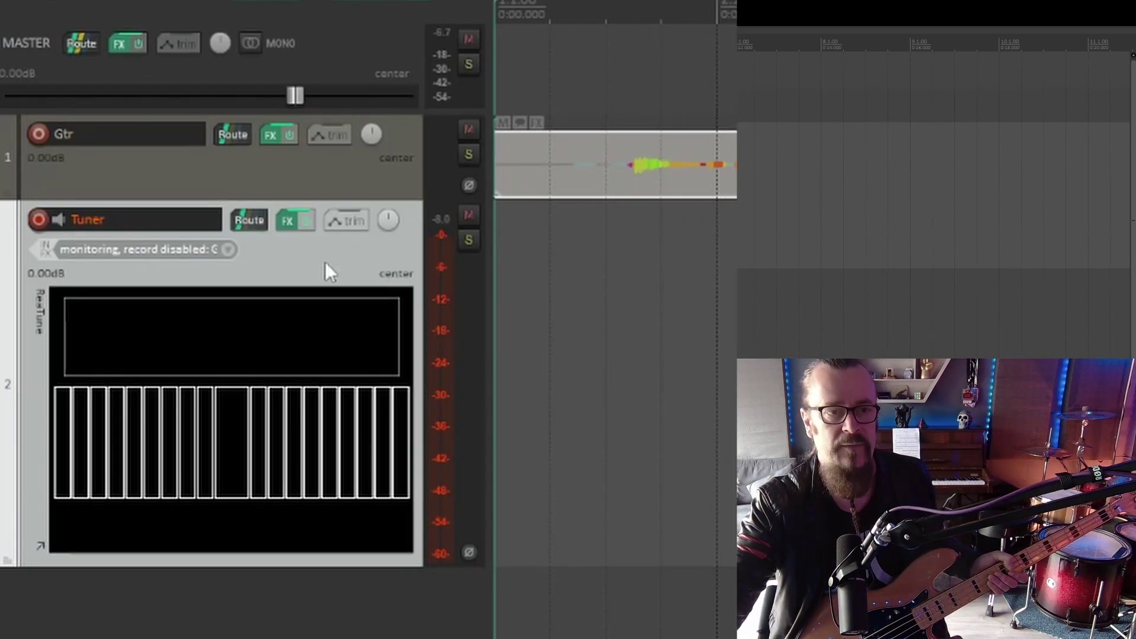
right_click(325, 262)
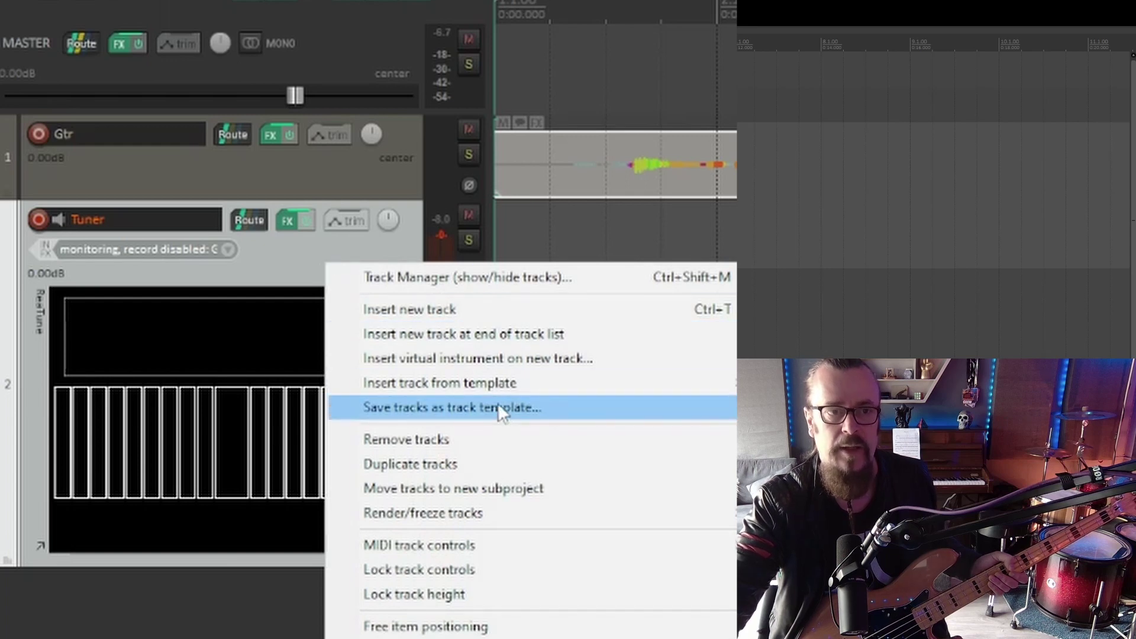